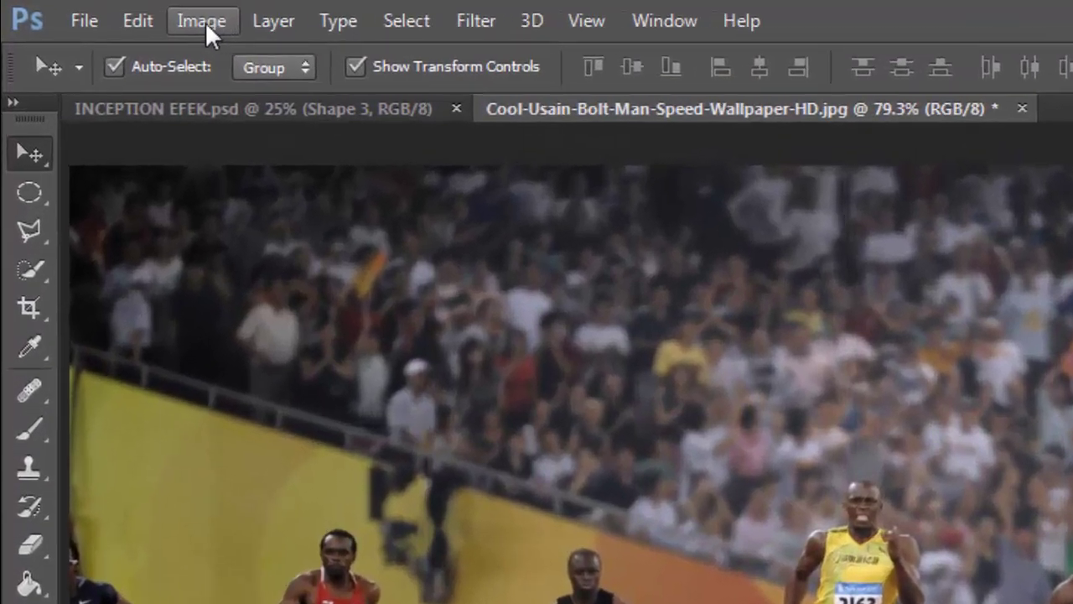
# - Run Image > Auto Color on the sprint photo
pyautogui.click(205, 22)
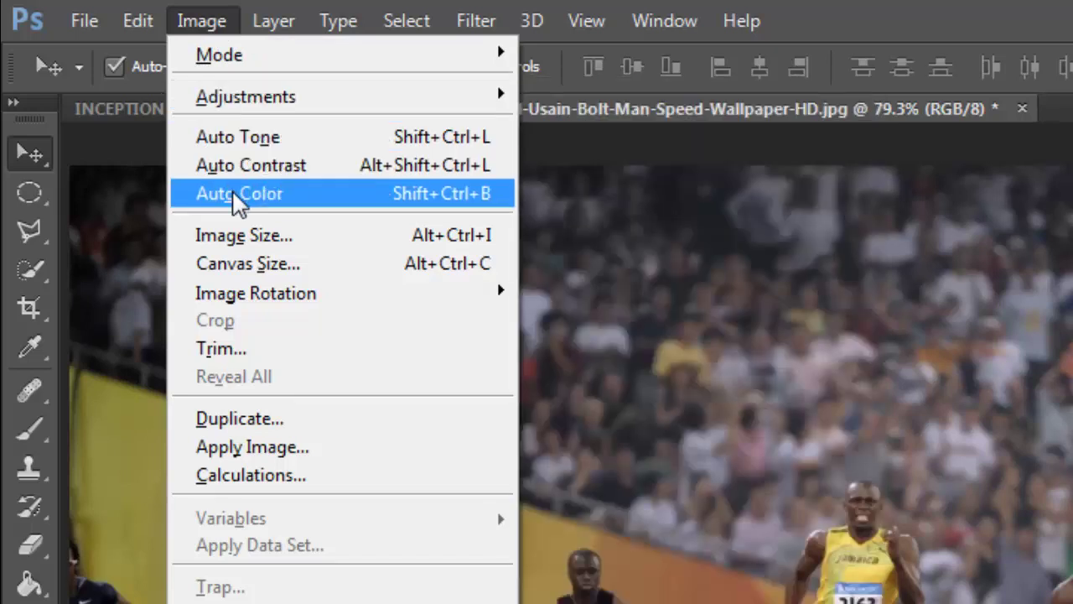
pyautogui.click(237, 200)
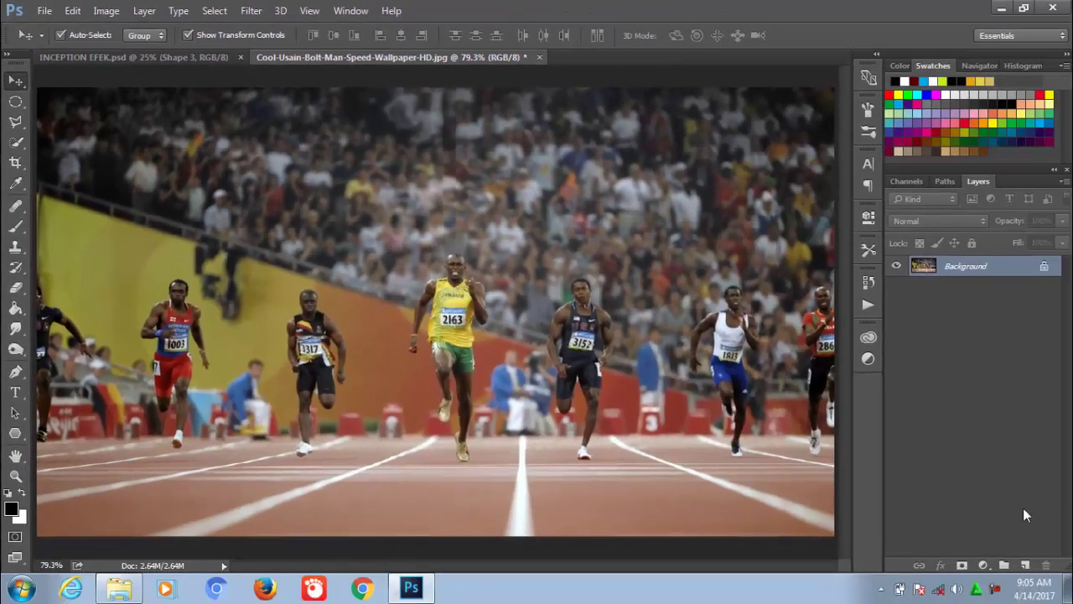
# - Add a Black & White adjustment layer with the Reds, Greens and Blues sliders raised, then close Properties
pyautogui.click(983, 565)
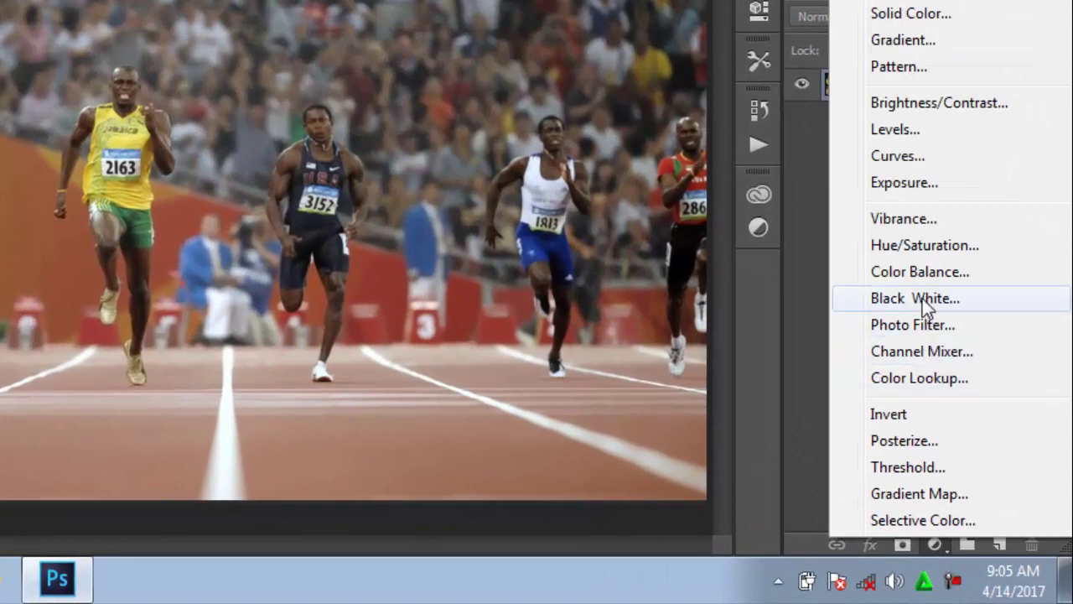
pyautogui.click(921, 299)
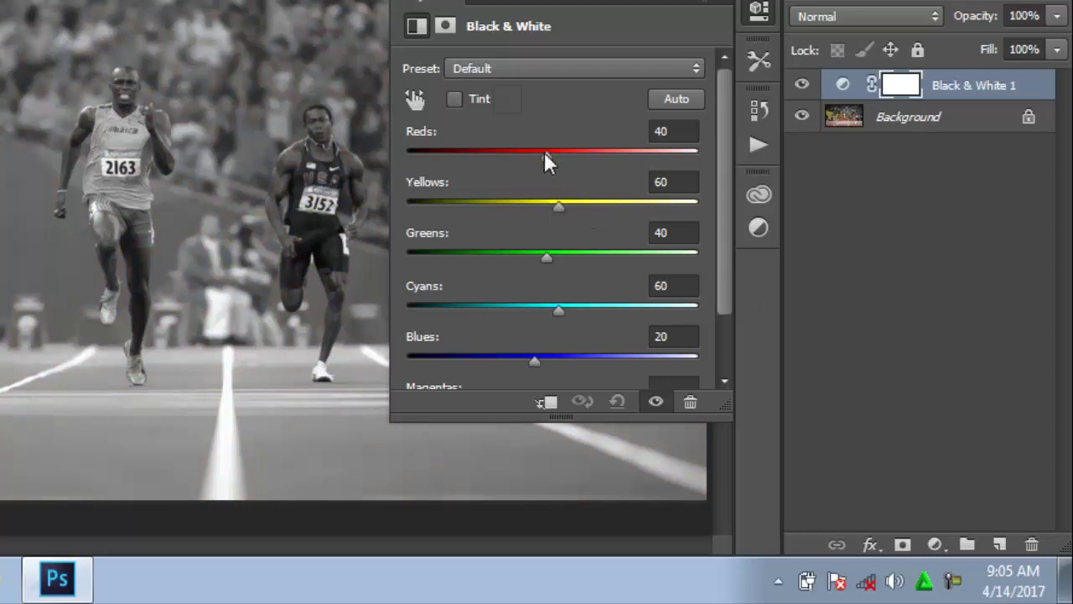
pyautogui.moveTo(544, 152); pyautogui.dragTo(557, 153)
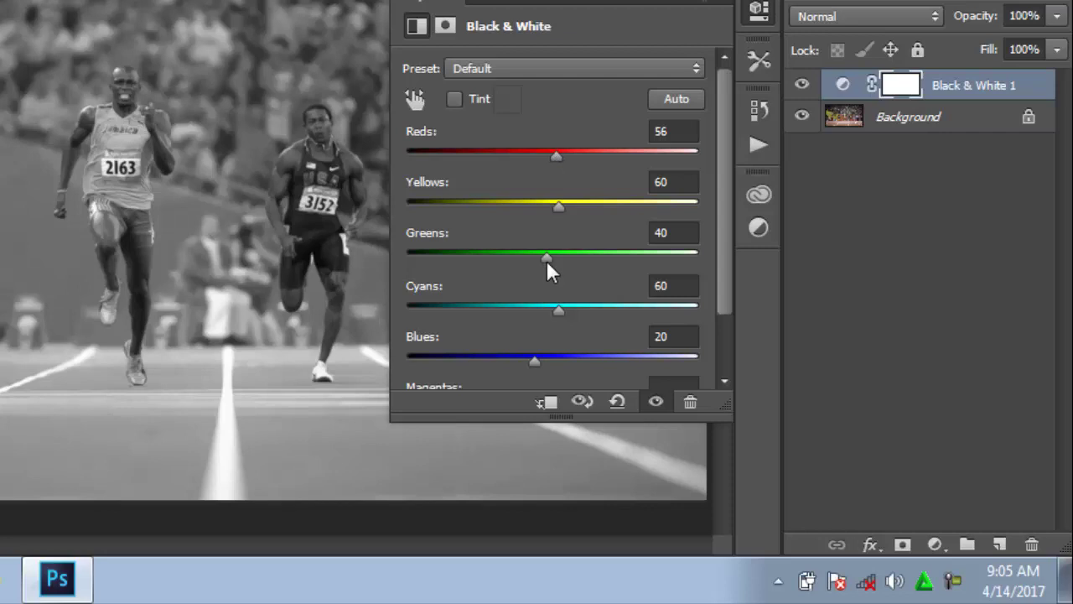
pyautogui.moveTo(546, 259); pyautogui.dragTo(557, 259)
pyautogui.moveTo(536, 361)
pyautogui.mouseDown()
pyautogui.moveTo(560, 362)
pyautogui.moveTo(533, 358)
pyautogui.mouseUp()
pyautogui.doubleClick(687, 4)
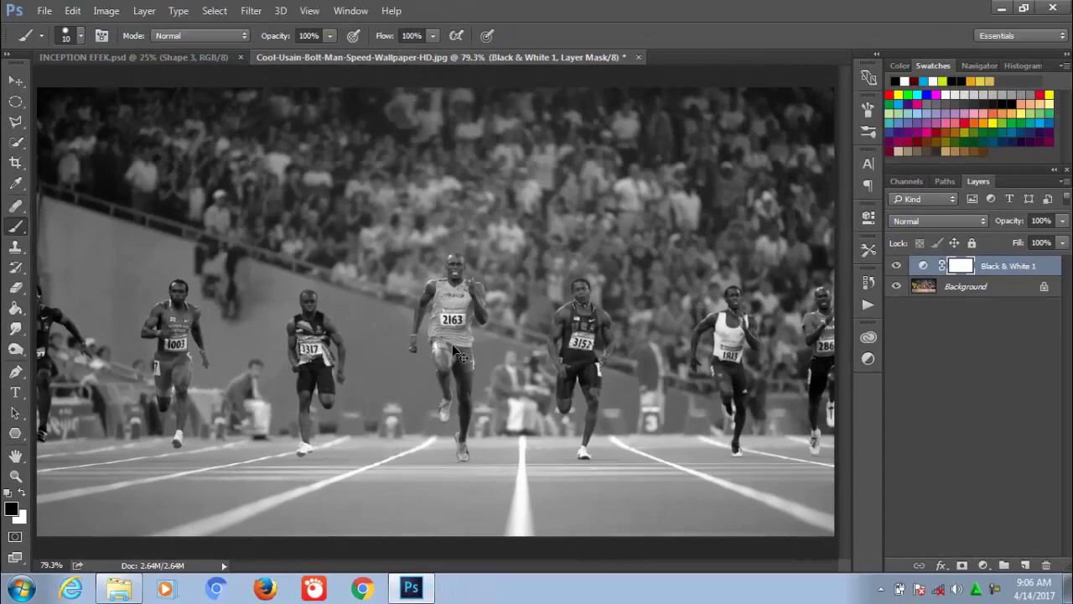
# - Zoom in and paint the mask to restore colour on the sprinter's shirt, bib, face and chest
pyautogui.scroll(1, 453, 346)
pyautogui.scroll(1, 453, 347)
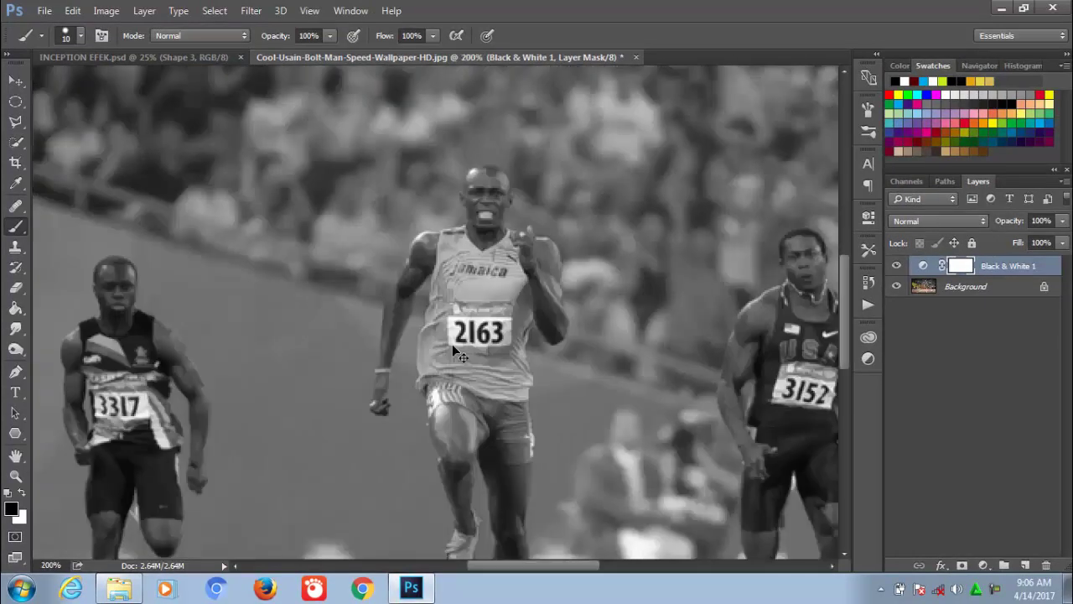
pyautogui.press(']')
pyautogui.press(']')
pyautogui.press(']')
pyautogui.moveTo(474, 313)
pyautogui.mouseDown()
pyautogui.moveTo(475, 330)
pyautogui.moveTo(459, 327)
pyautogui.moveTo(484, 252)
pyautogui.moveTo(528, 277)
pyautogui.moveTo(488, 416)
pyautogui.moveTo(473, 420)
pyautogui.moveTo(511, 377)
pyautogui.moveTo(436, 368)
pyautogui.moveTo(457, 403)
pyautogui.mouseUp()
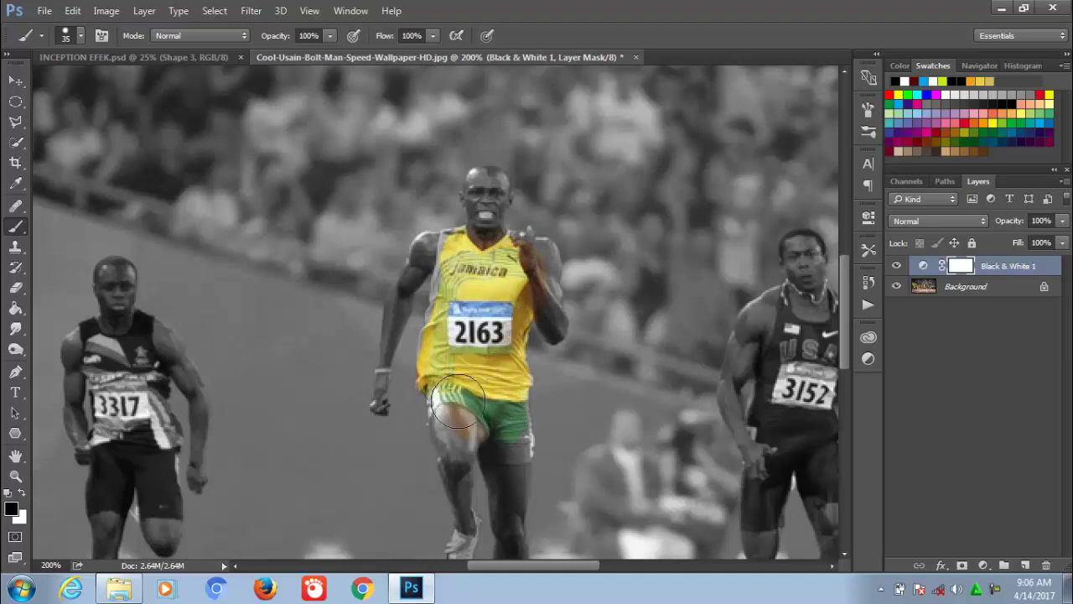
pyautogui.press('[')
pyautogui.press('[')
pyautogui.press('[')
pyautogui.press(']')
pyautogui.press(']')
pyautogui.moveTo(476, 199)
pyautogui.mouseDown()
pyautogui.moveTo(494, 182)
pyautogui.moveTo(496, 256)
pyautogui.mouseUp()
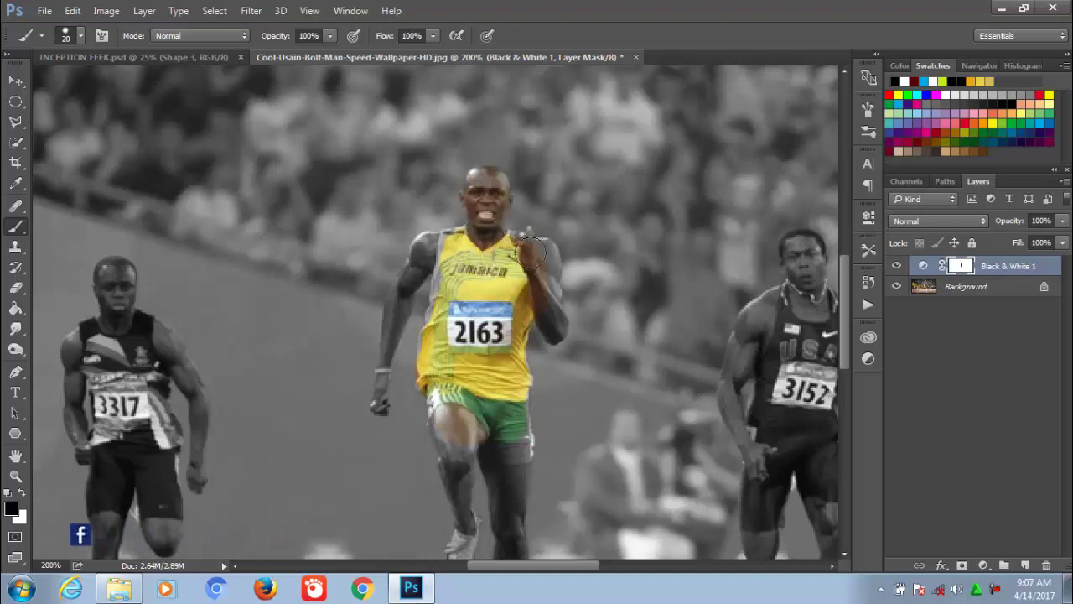
pyautogui.moveTo(496, 255)
pyautogui.mouseDown()
pyautogui.moveTo(447, 245)
pyautogui.moveTo(511, 432)
pyautogui.moveTo(444, 304)
pyautogui.mouseUp()
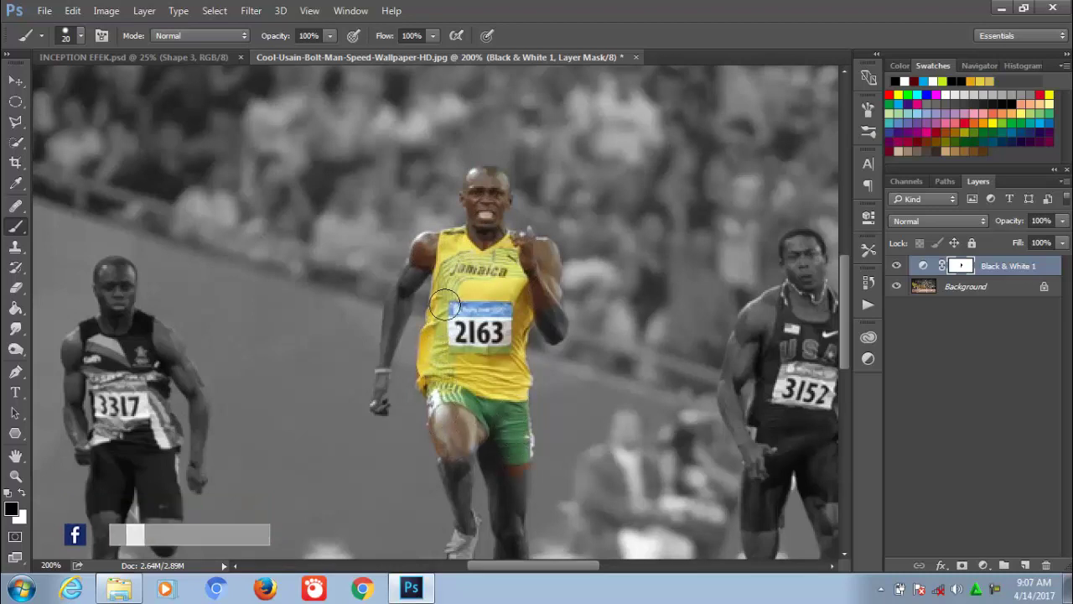
# - Try painting colour onto the forearm with a smaller brush, then undo that stroke
pyautogui.press('[')
pyautogui.press('[')
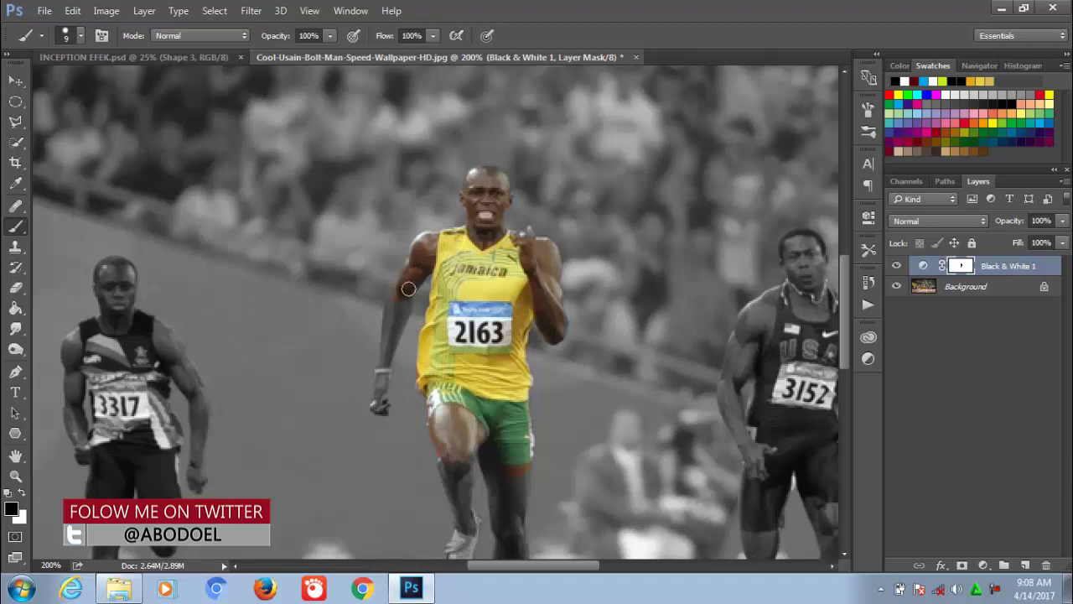
pyautogui.moveTo(394, 295); pyautogui.dragTo(381, 373)
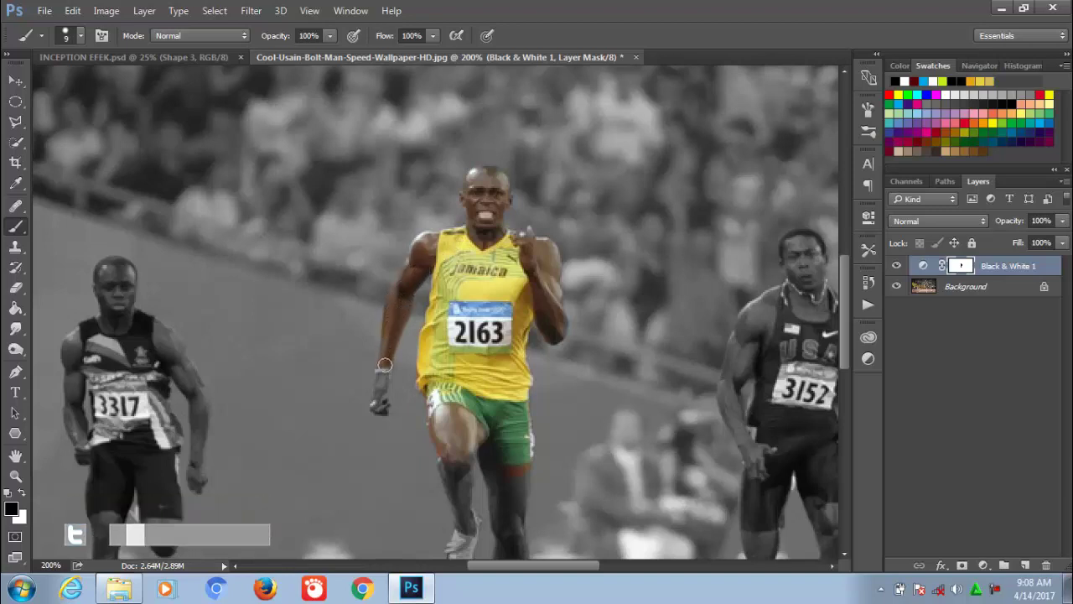
pyautogui.hotkey('ctrl', 'z')
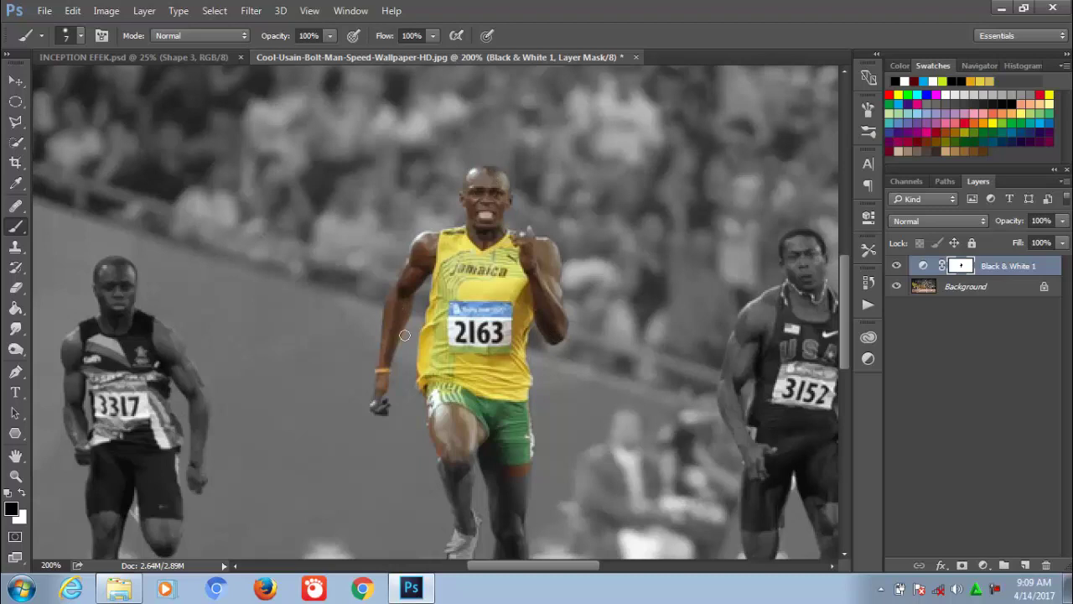
# - Zoom to 400% and paint colour back onto the thigh, undoing a stray shin stroke
pyautogui.hotkey('ctrl', '+')
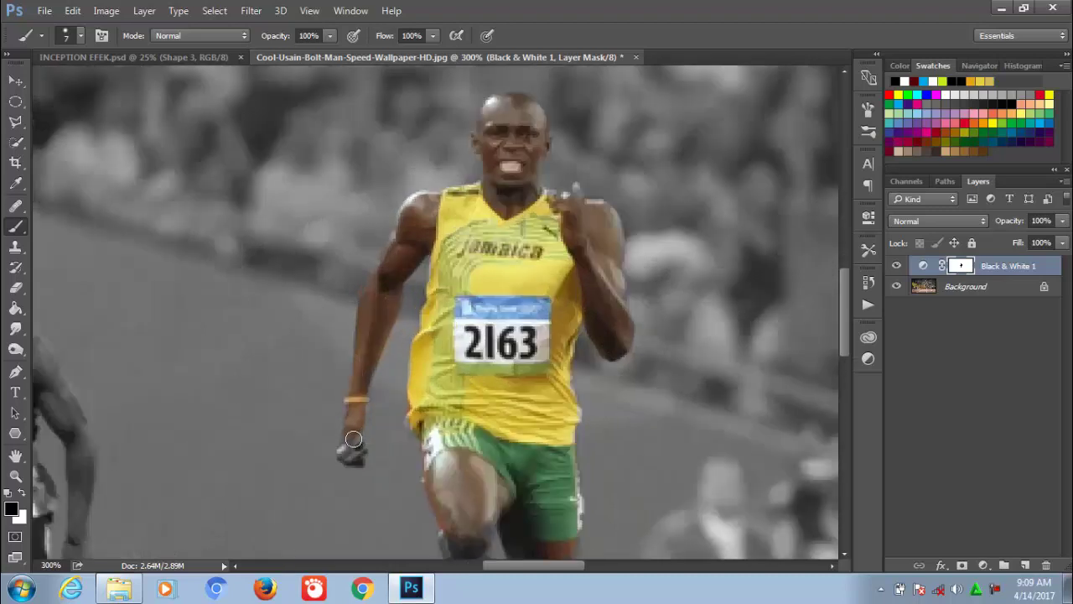
pyautogui.hotkey('ctrl', '+')
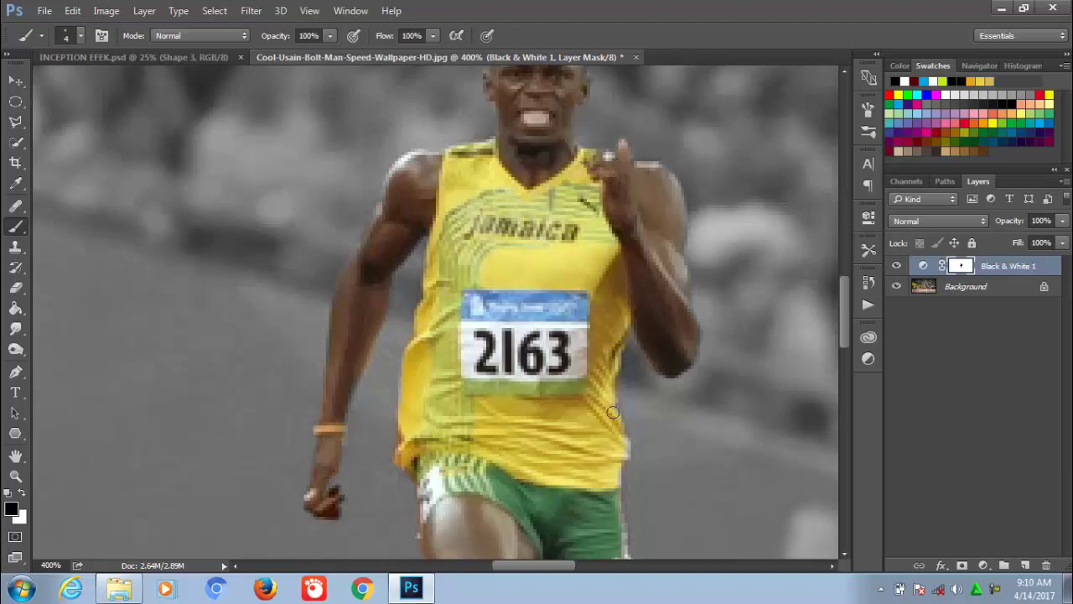
pyautogui.moveTo(614, 484); pyautogui.dragTo(582, 105)
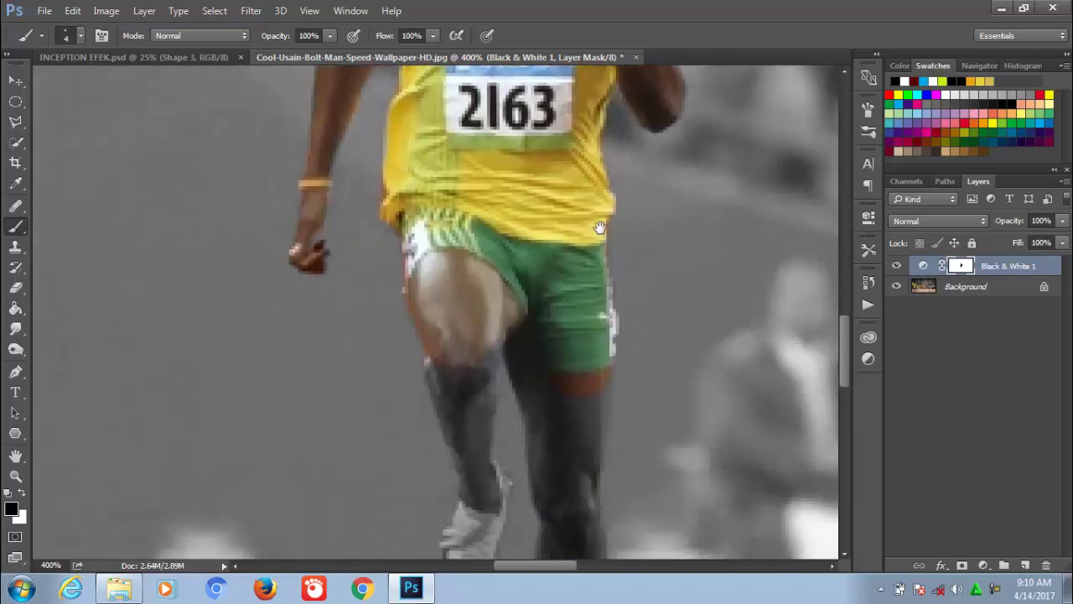
pyautogui.press(']')
pyautogui.press(']')
pyautogui.press(']')
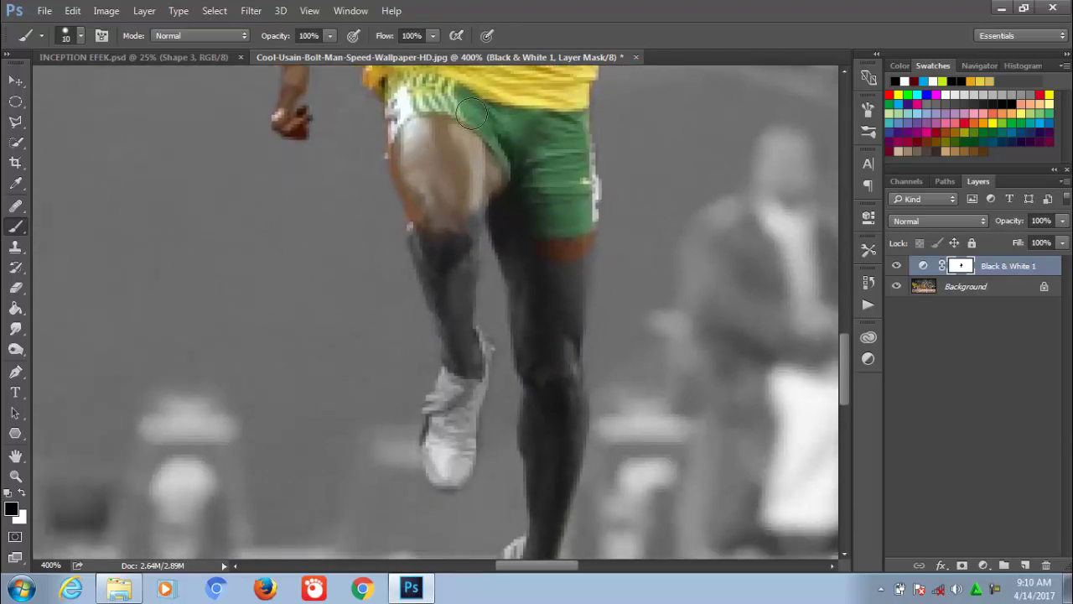
pyautogui.moveTo(511, 200); pyautogui.dragTo(573, 226)
pyautogui.moveTo(477, 346)
pyautogui.mouseDown()
pyautogui.moveTo(457, 444)
pyautogui.moveTo(451, 392)
pyautogui.moveTo(442, 476)
pyautogui.mouseUp()
pyautogui.hotkey('ctrl', 'z')
# - Restore colour to the knee, shins, calf and shoe, then fit the image on screen
pyautogui.moveTo(461, 280)
pyautogui.mouseDown()
pyautogui.moveTo(428, 232)
pyautogui.moveTo(445, 302)
pyautogui.moveTo(461, 288)
pyautogui.moveTo(455, 335)
pyautogui.moveTo(472, 347)
pyautogui.moveTo(468, 393)
pyautogui.moveTo(455, 339)
pyautogui.mouseUp()
pyautogui.moveTo(462, 386)
pyautogui.mouseDown()
pyautogui.moveTo(448, 411)
pyautogui.moveTo(443, 463)
pyautogui.moveTo(459, 427)
pyautogui.moveTo(454, 470)
pyautogui.moveTo(443, 476)
pyautogui.moveTo(452, 457)
pyautogui.mouseUp()
pyautogui.press(']')
pyautogui.moveTo(555, 263)
pyautogui.mouseDown()
pyautogui.moveTo(549, 246)
pyautogui.moveTo(532, 263)
pyautogui.moveTo(543, 333)
pyautogui.moveTo(556, 268)
pyautogui.moveTo(550, 366)
pyautogui.mouseUp()
pyautogui.press('[')
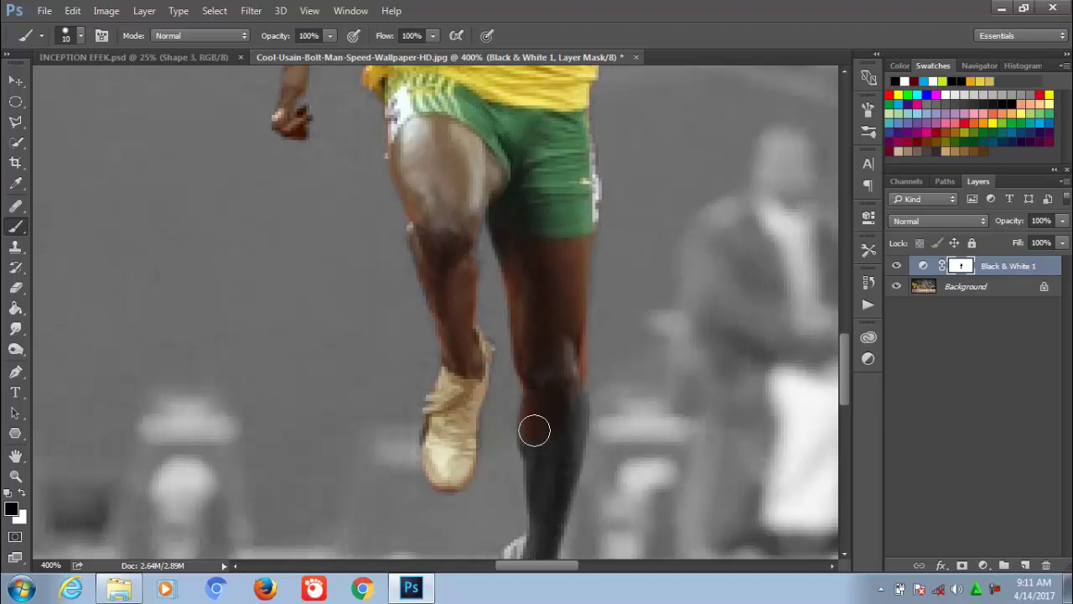
pyautogui.moveTo(534, 430)
pyautogui.mouseDown()
pyautogui.moveTo(569, 402)
pyautogui.moveTo(561, 469)
pyautogui.moveTo(541, 466)
pyautogui.moveTo(541, 491)
pyautogui.moveTo(576, 232)
pyautogui.moveTo(570, 346)
pyautogui.moveTo(567, 311)
pyautogui.moveTo(549, 293)
pyautogui.moveTo(578, 411)
pyautogui.moveTo(577, 352)
pyautogui.mouseUp()
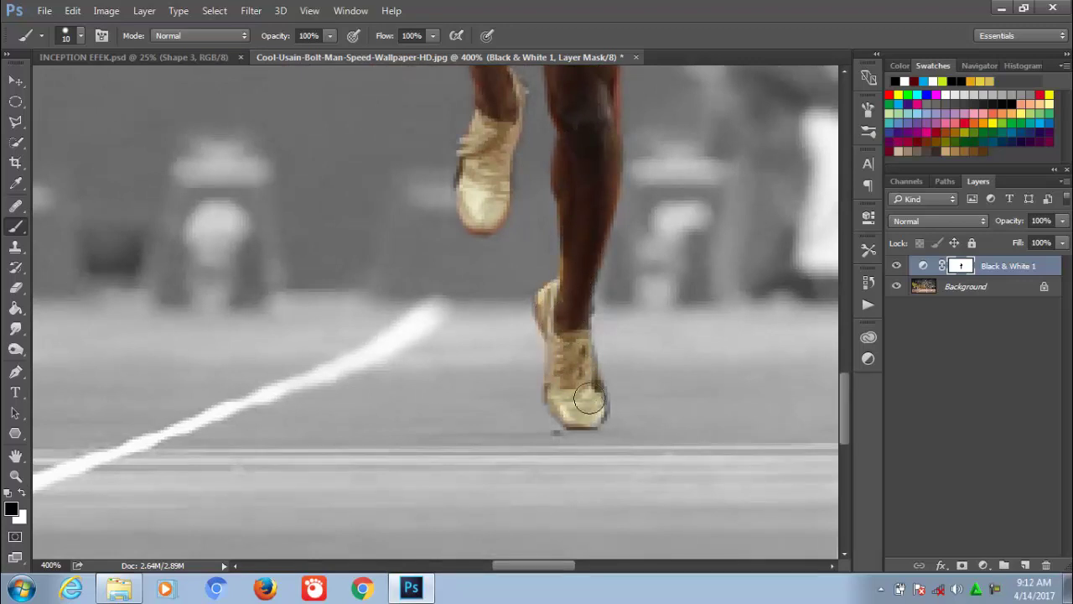
pyautogui.hotkey('ctrl', '0')
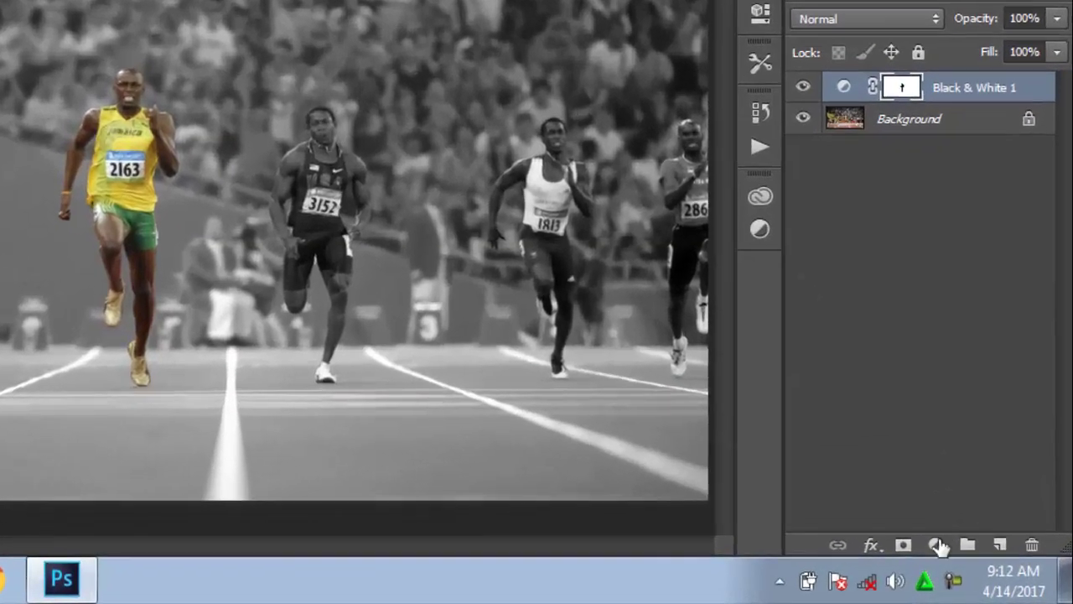
# - Add a Gradient Fill layer using the Radial style
pyautogui.click(983, 565)
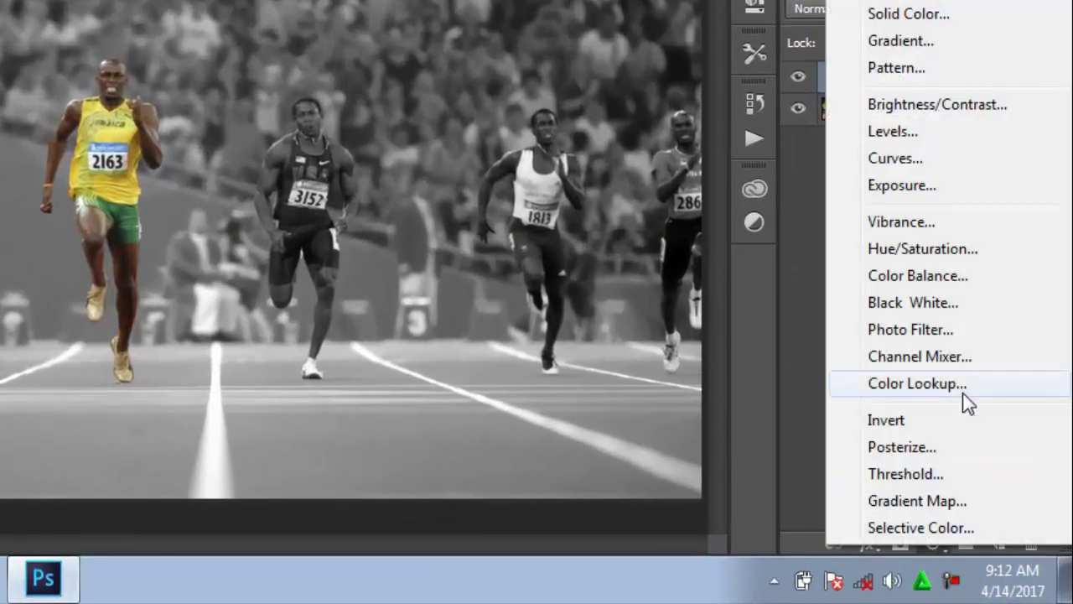
pyautogui.click(897, 38)
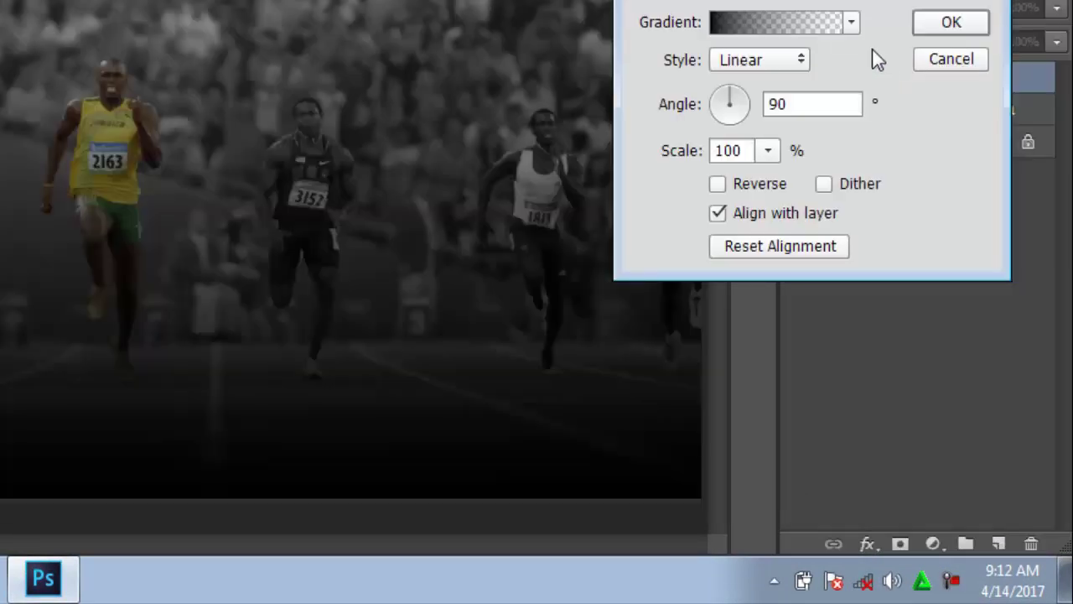
pyautogui.click(803, 58)
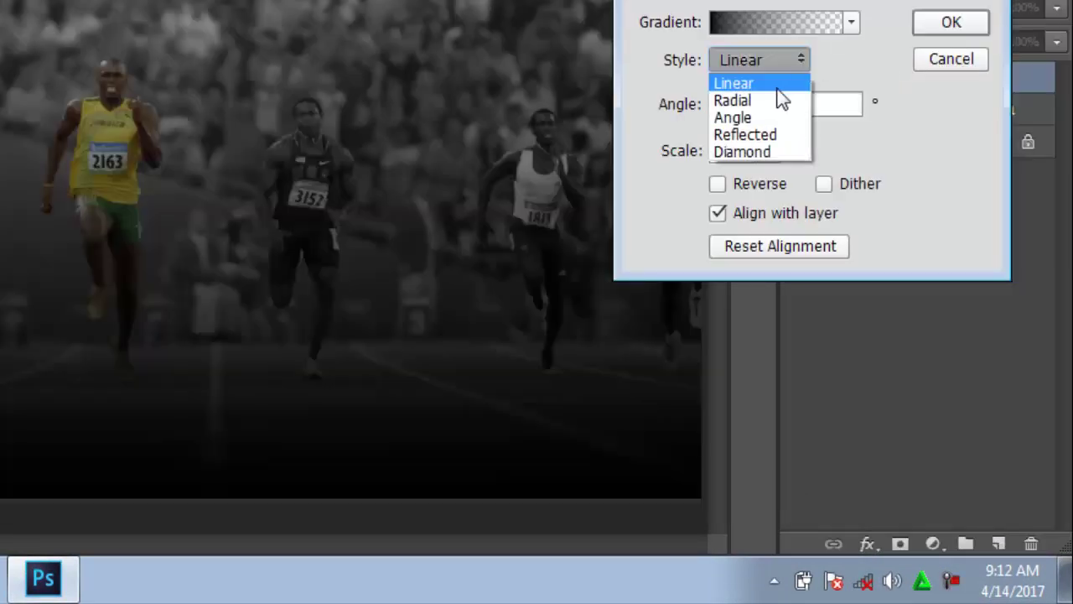
pyautogui.click(775, 96)
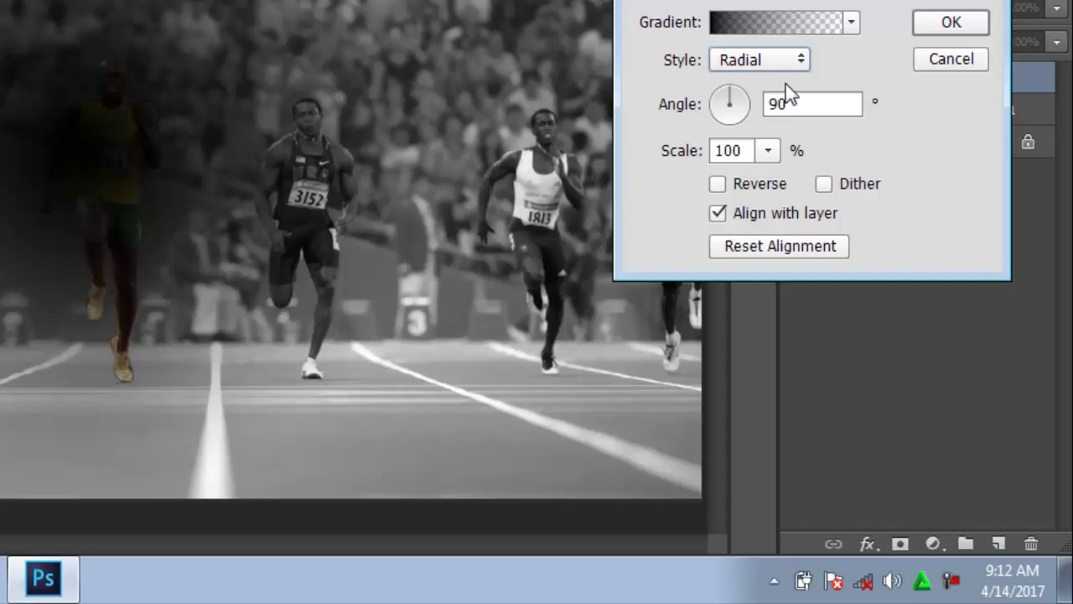
# - Reverse the gradient, set its scale to 288%, confirm, and add a new empty layer
pyautogui.click(719, 183)
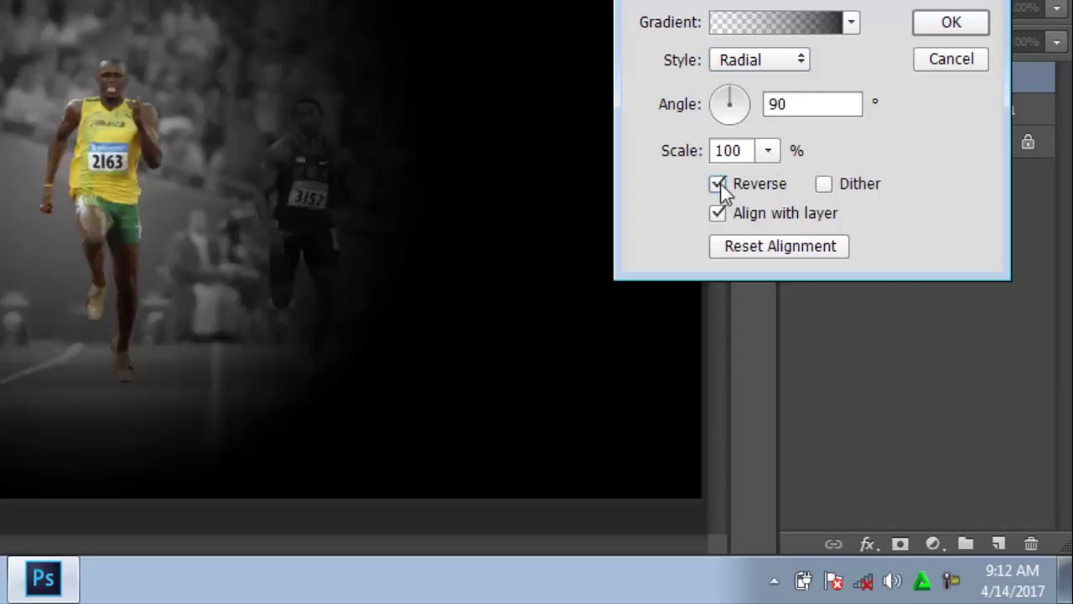
pyautogui.click(768, 151)
pyautogui.moveTo(771, 173)
pyautogui.mouseDown()
pyautogui.moveTo(802, 179)
pyautogui.moveTo(790, 179)
pyautogui.mouseUp()
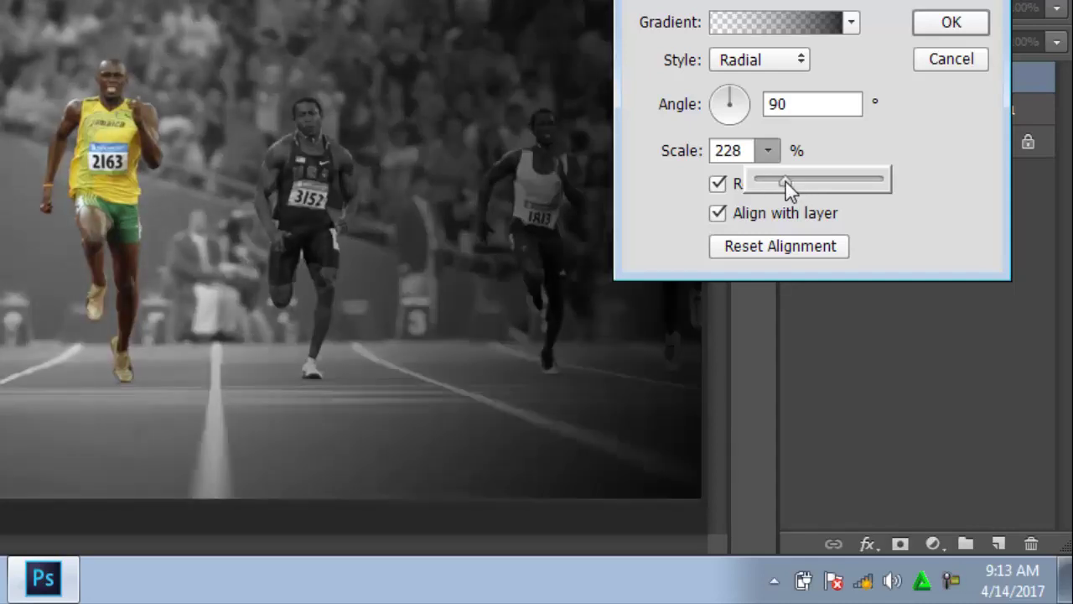
pyautogui.moveTo(786, 181); pyautogui.dragTo(793, 182)
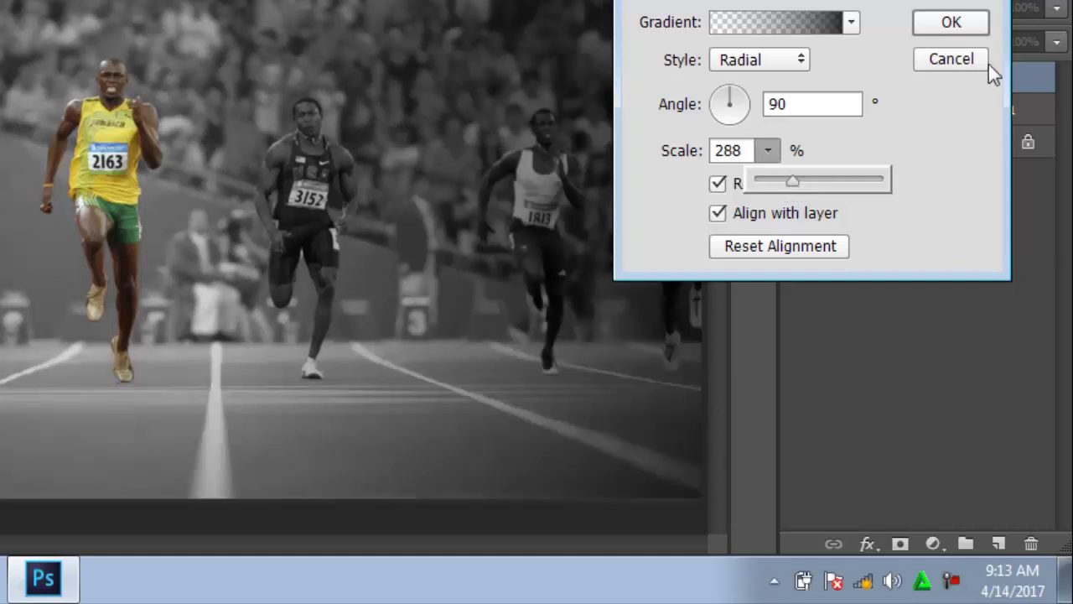
pyautogui.click(950, 22)
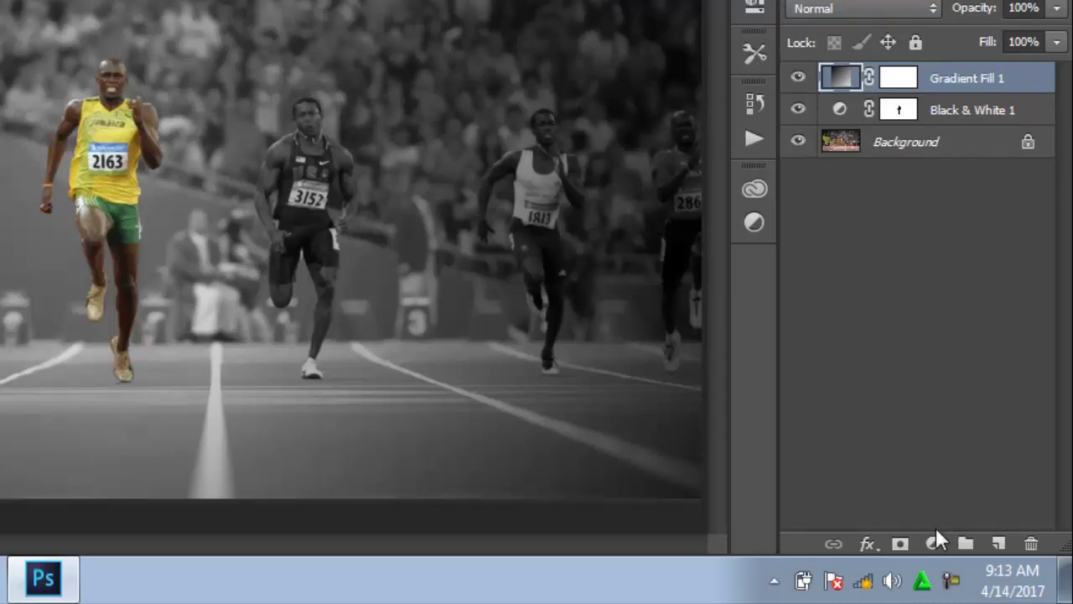
pyautogui.click(1003, 544)
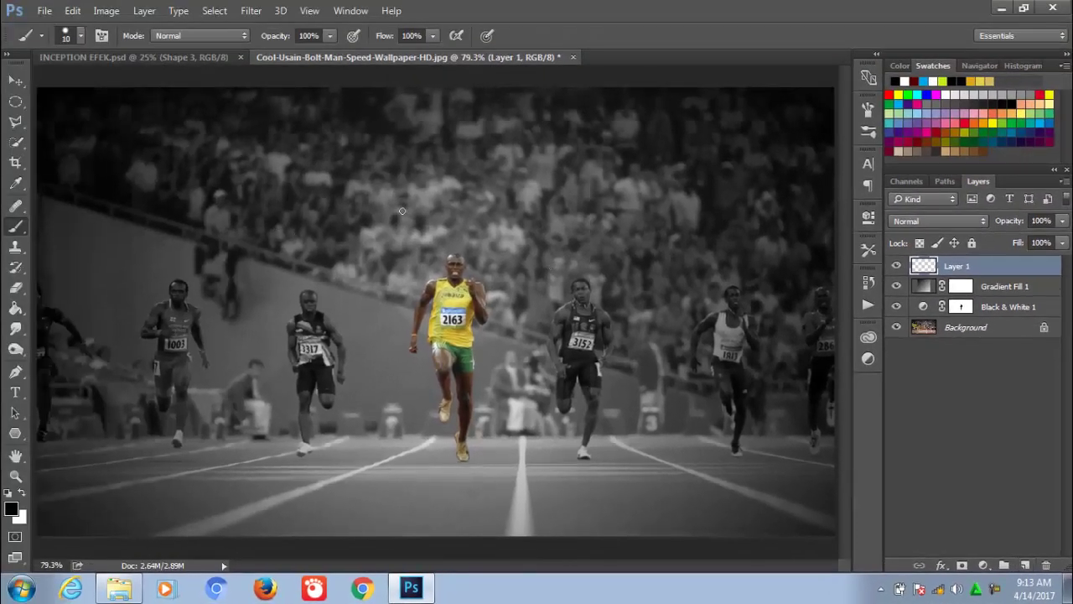
# - Choose a soft round brush with 0% hardness at 150 px, undoing a test dab
pyautogui.rightClick(309, 210)
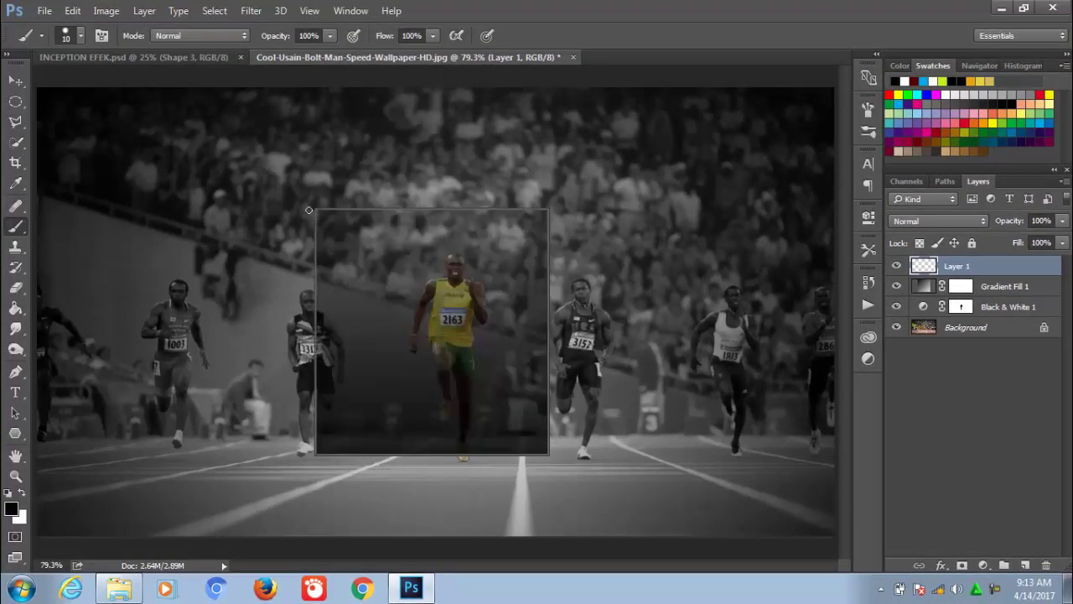
pyautogui.click(388, 353)
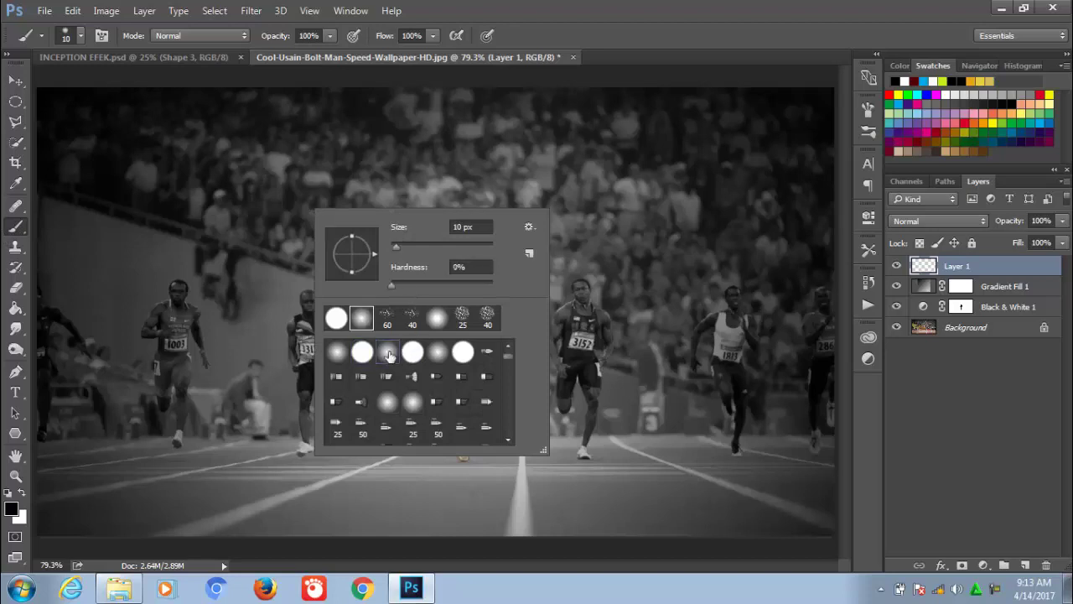
pyautogui.press('Return')
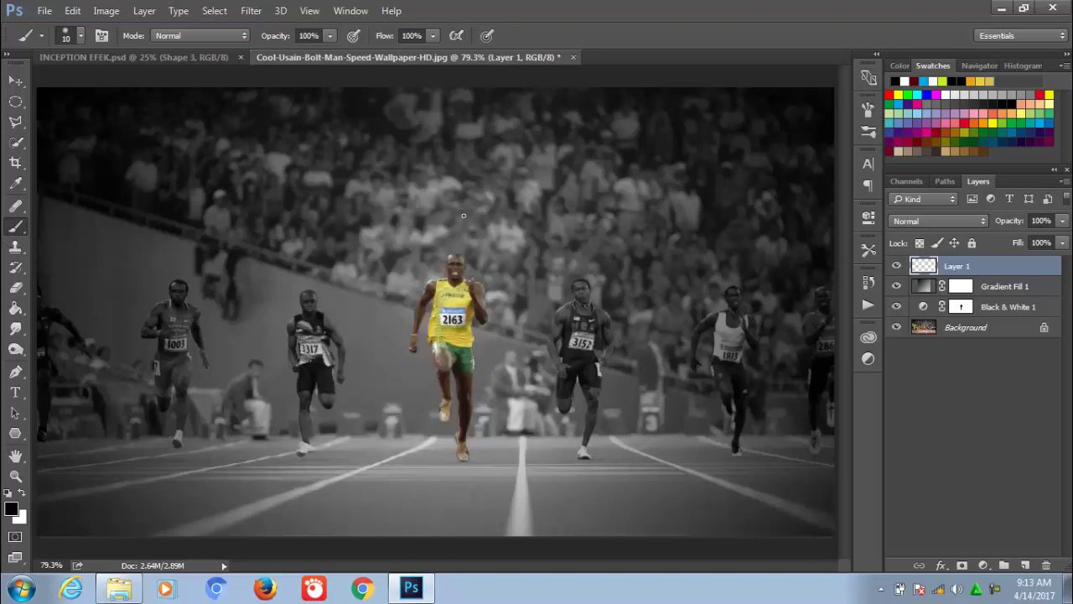
pyautogui.press(']')
pyautogui.press(']')
pyautogui.press(']')
pyautogui.press(']')
pyautogui.press(']')
pyautogui.click(455, 183)
pyautogui.hotkey('ctrl', 'z')
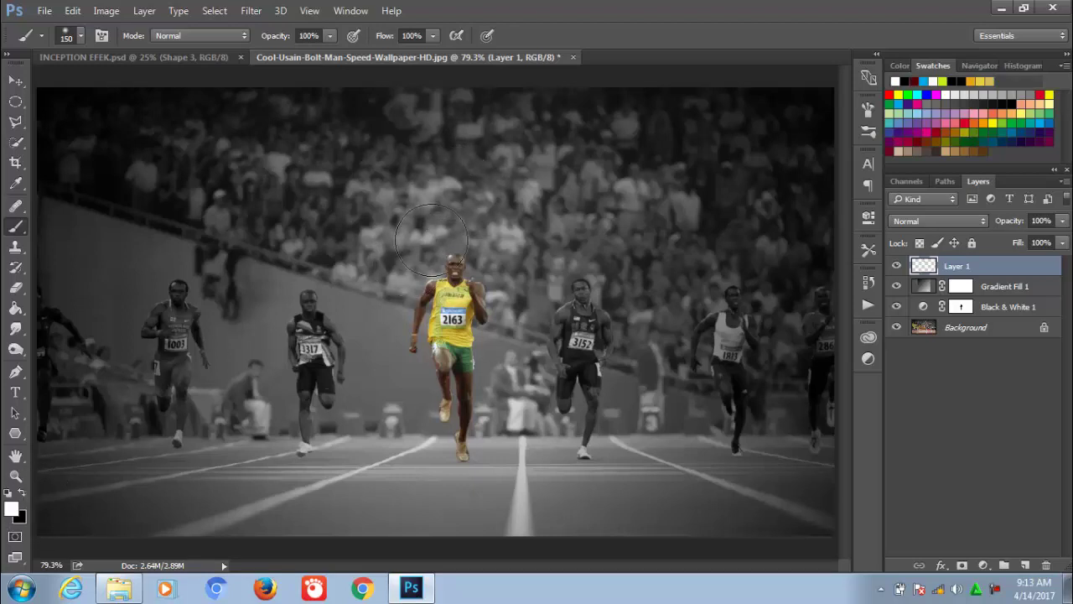
# - Paint a 300 px white streak from upper-right to lower-left and lower the layer opacity
pyautogui.press(']')
pyautogui.press(']')
pyautogui.press(']')
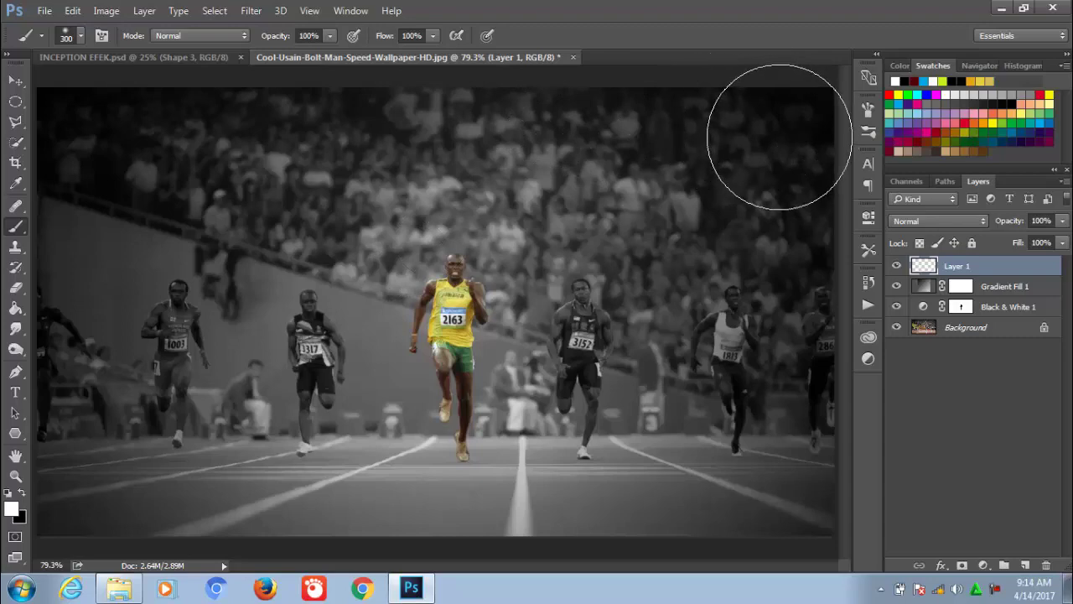
pyautogui.moveTo(784, 135); pyautogui.dragTo(127, 522)
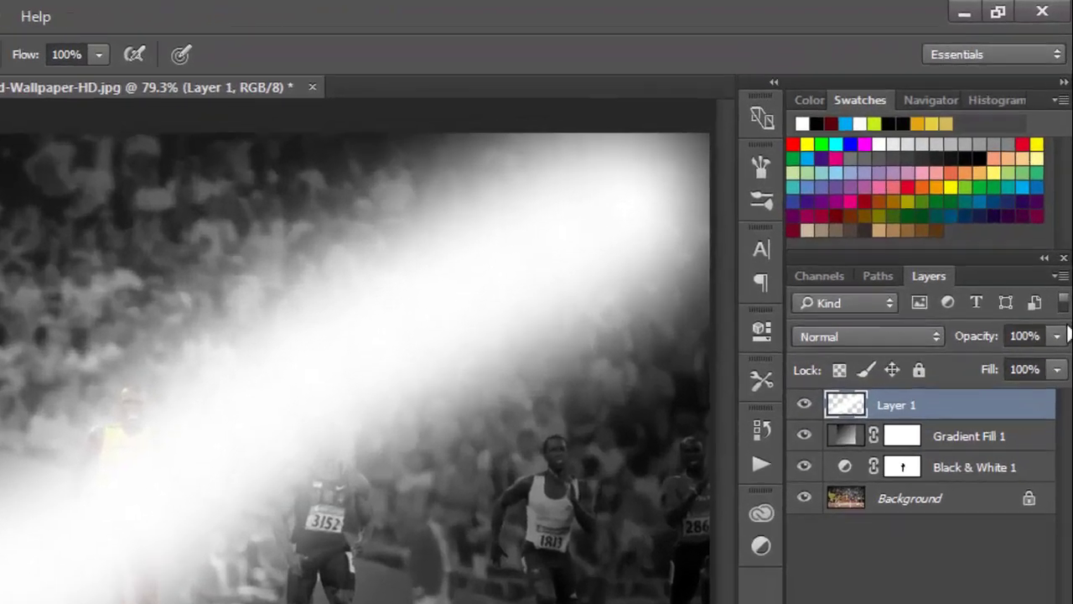
pyautogui.click(1062, 221)
pyautogui.moveTo(1054, 403); pyautogui.dragTo(960, 404)
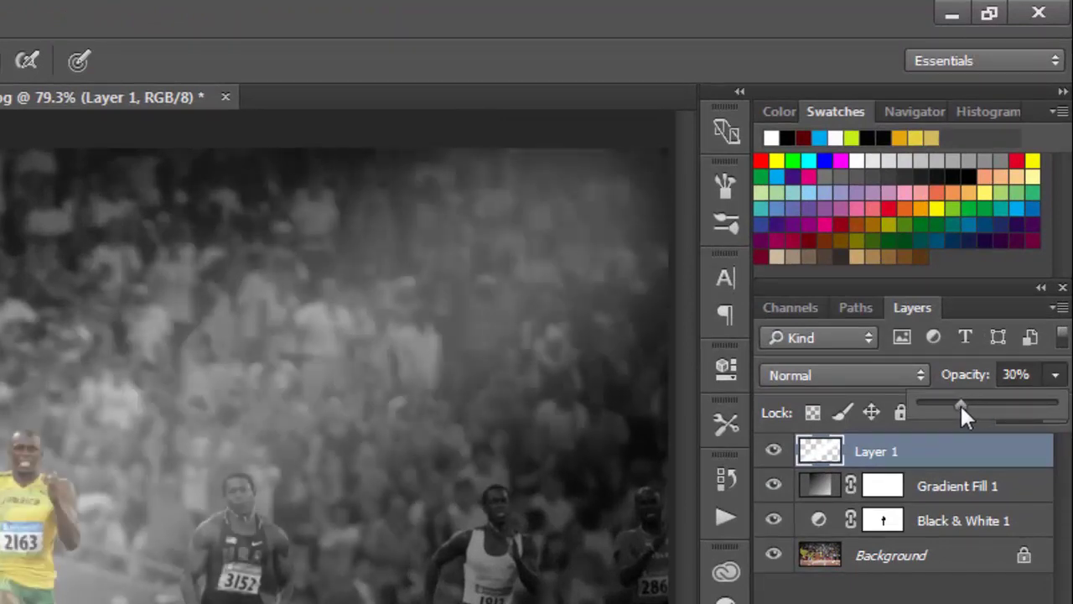
# - Drag Layer 1's opacity slider down to 21%
pyautogui.moveTo(961, 403); pyautogui.dragTo(953, 402)
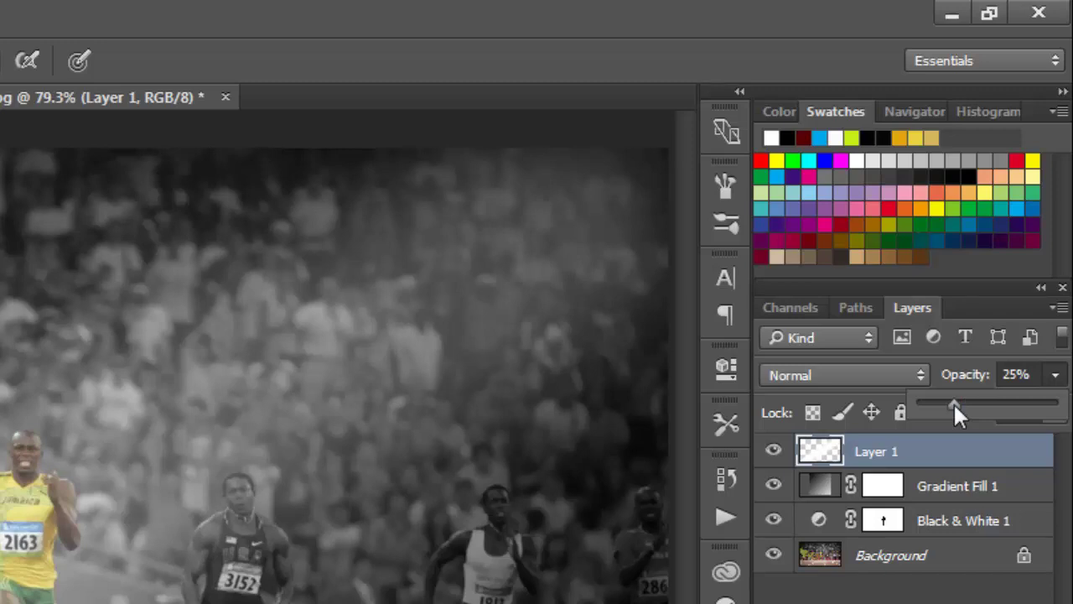
pyautogui.moveTo(953, 402); pyautogui.dragTo(946, 404)
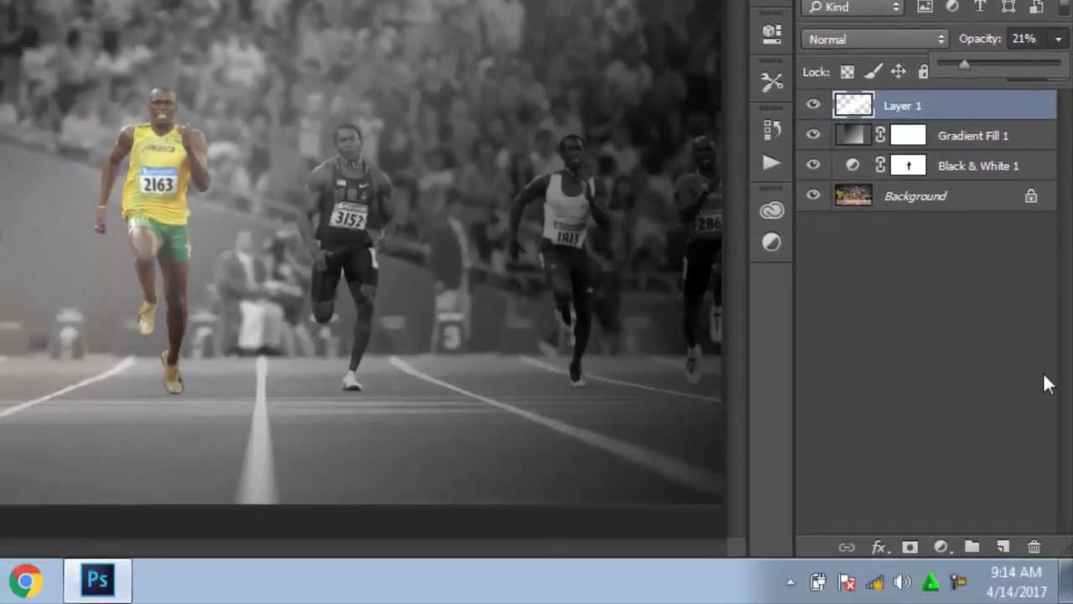
pyautogui.click(1043, 384)
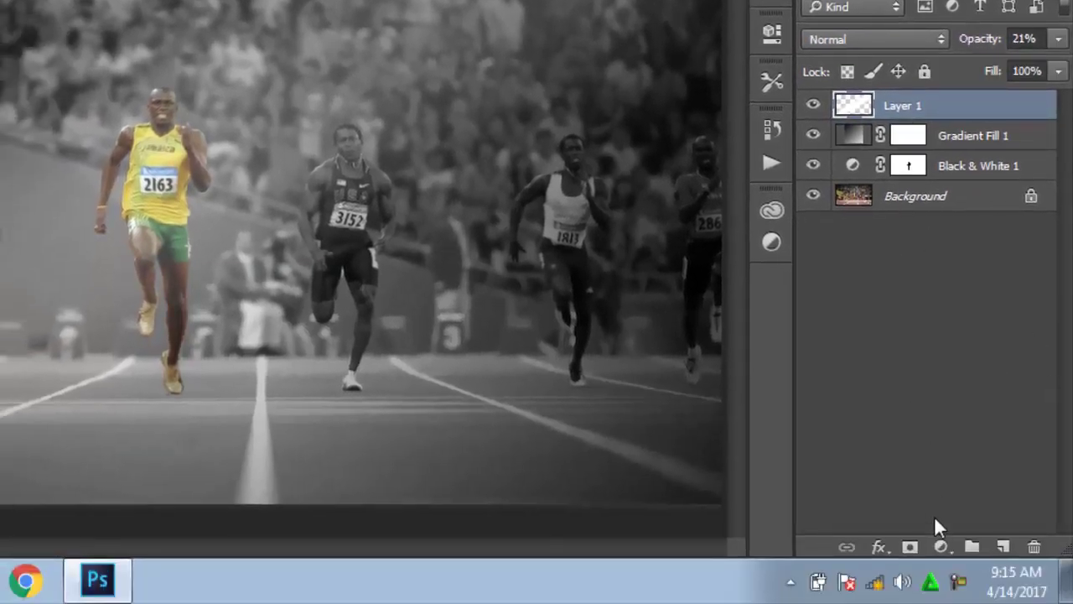
# - Add a Hue/Saturation layer set to Hue -6, Saturation +21, Lightness -2, then collapse Properties
pyautogui.click(939, 544)
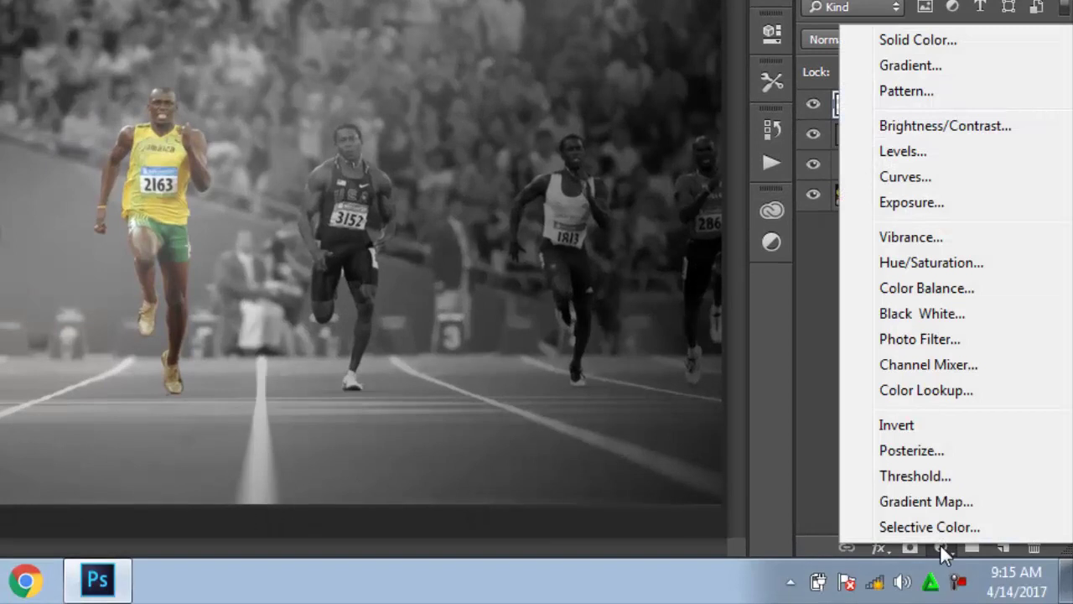
pyautogui.click(930, 261)
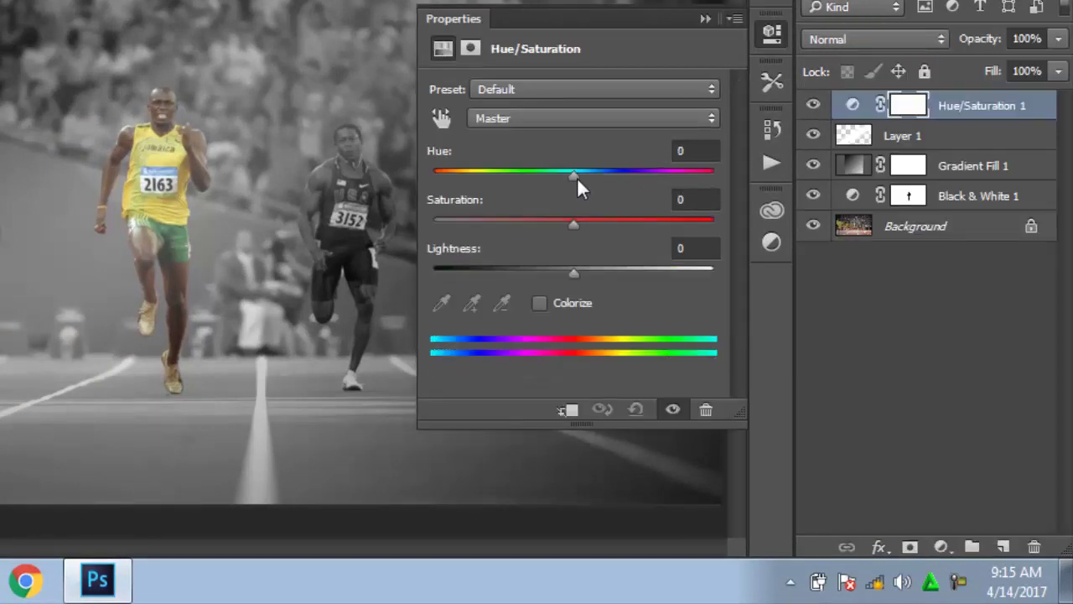
pyautogui.moveTo(577, 180); pyautogui.dragTo(598, 170)
pyautogui.moveTo(575, 223)
pyautogui.mouseDown()
pyautogui.moveTo(634, 224)
pyautogui.moveTo(601, 223)
pyautogui.mouseUp()
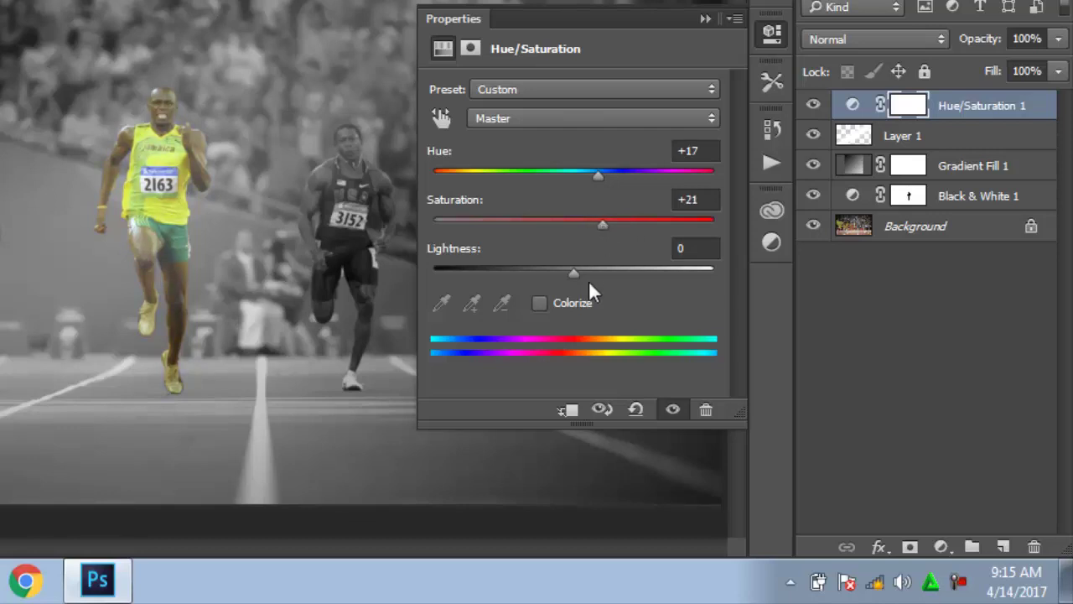
pyautogui.moveTo(573, 272)
pyautogui.mouseDown()
pyautogui.moveTo(553, 271)
pyautogui.moveTo(570, 273)
pyautogui.mouseUp()
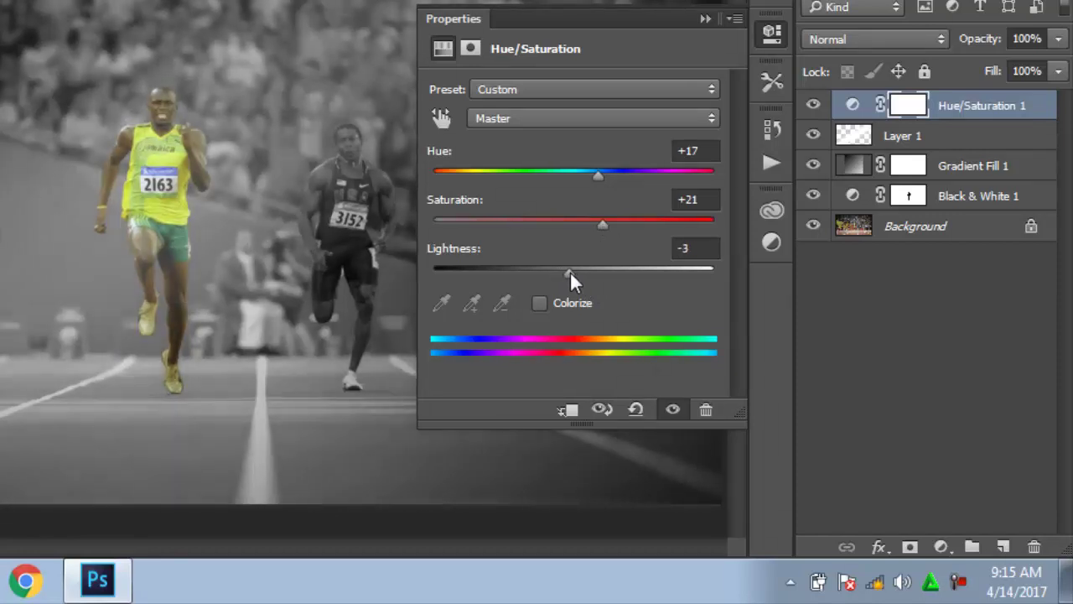
pyautogui.moveTo(597, 172); pyautogui.dragTo(565, 175)
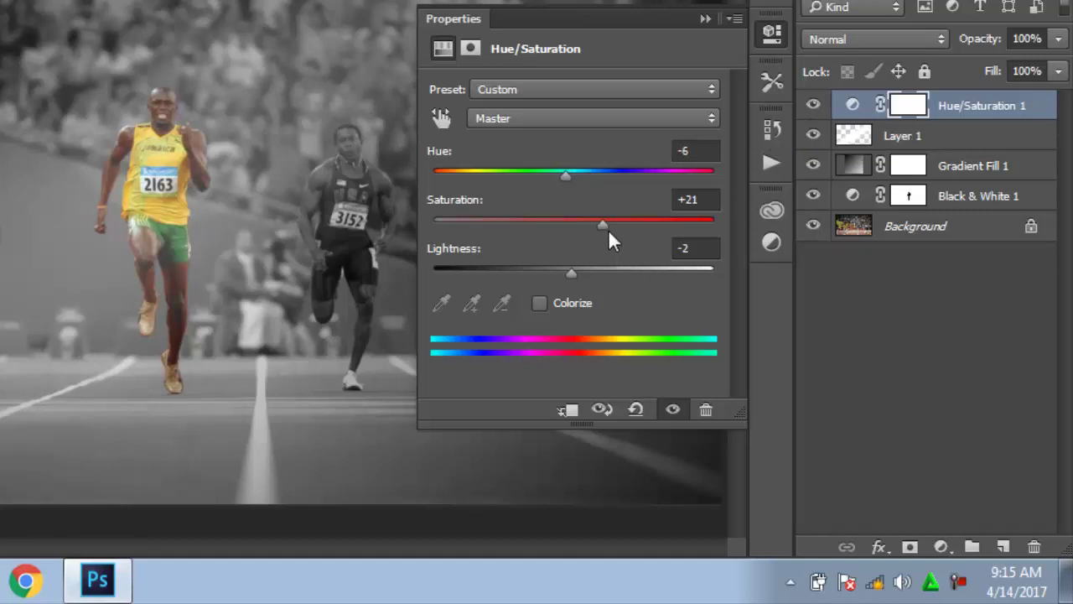
pyautogui.moveTo(607, 227); pyautogui.dragTo(602, 227)
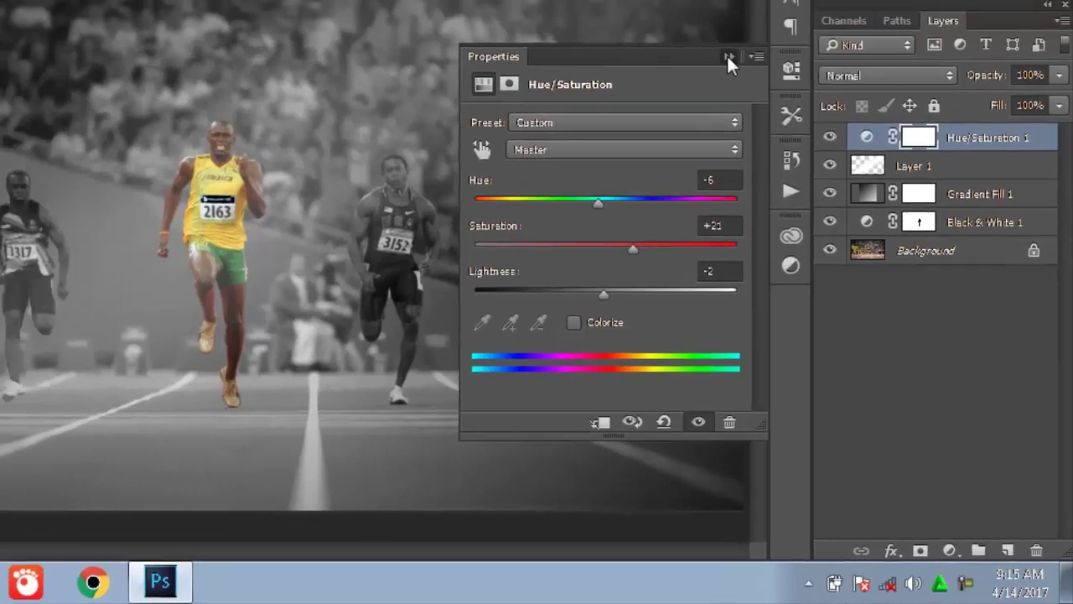
pyautogui.click(727, 54)
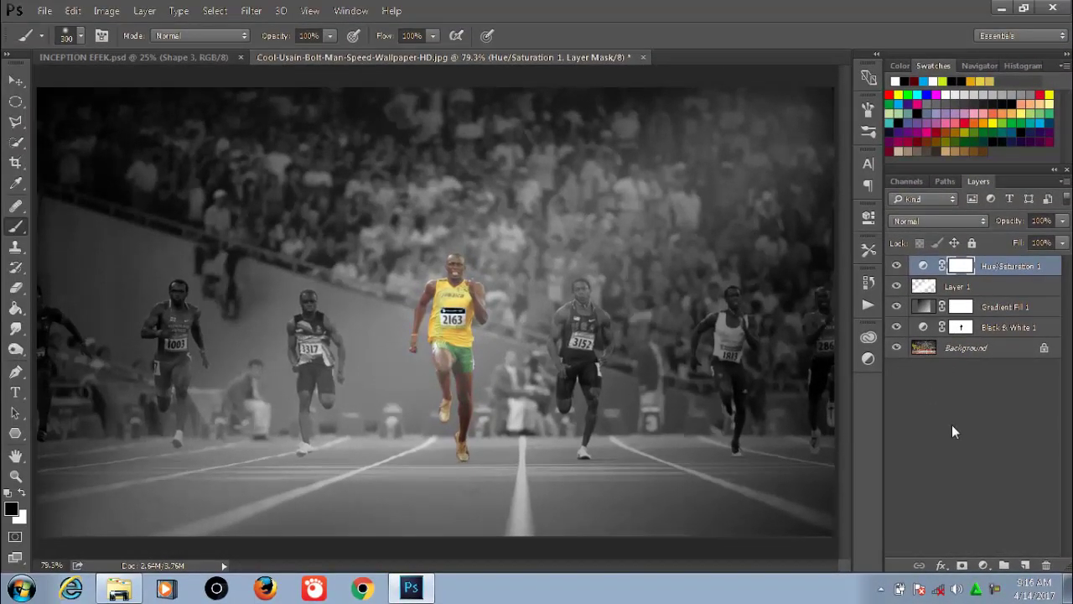